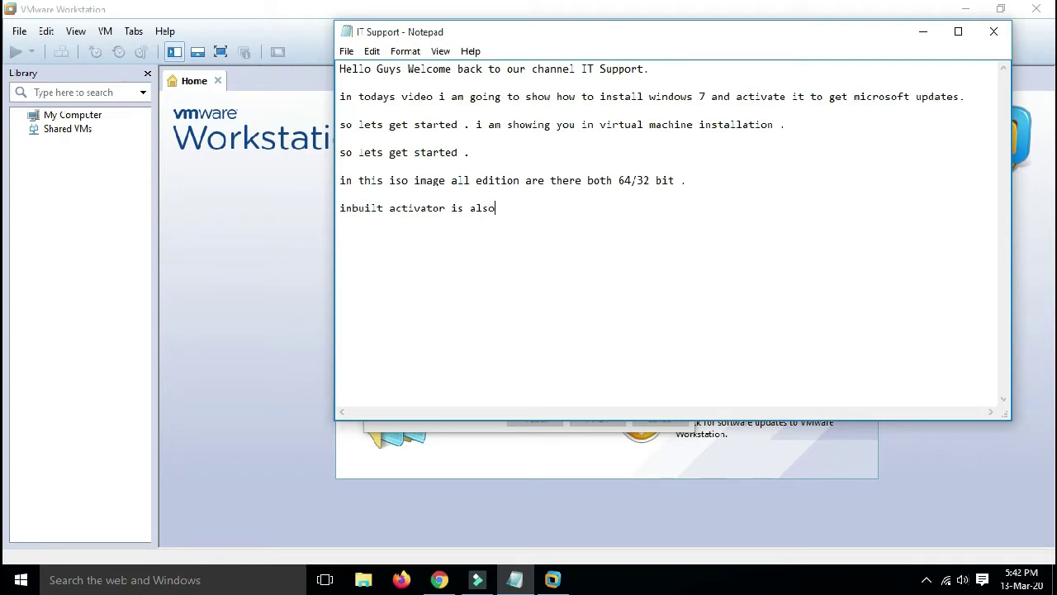
# Step: Finish the last note line with "there with many options ." and minimize the notes window
pyautogui.write('with many options .')
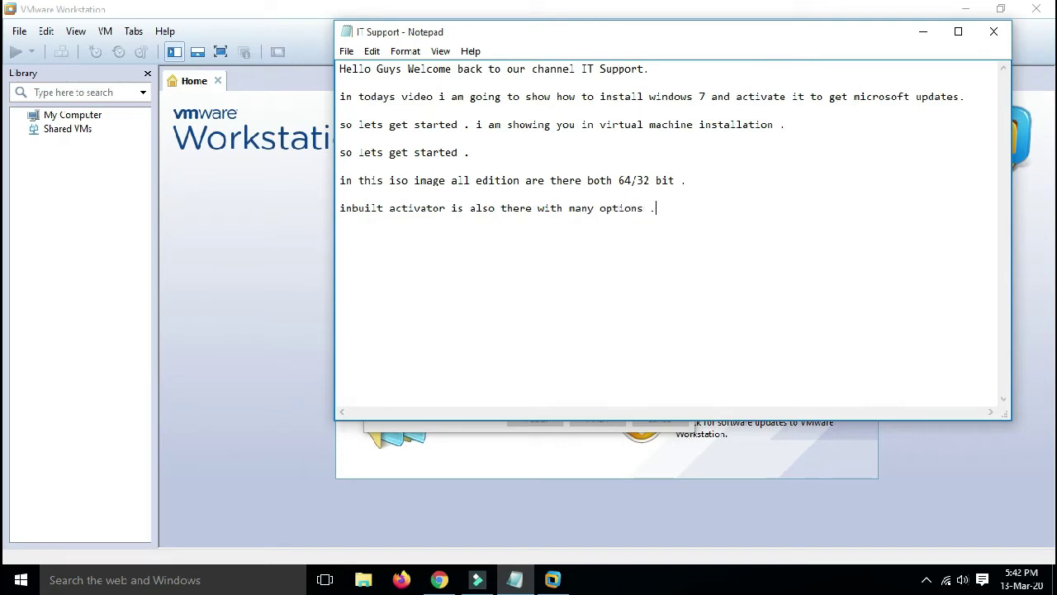
pyautogui.click(922, 33)
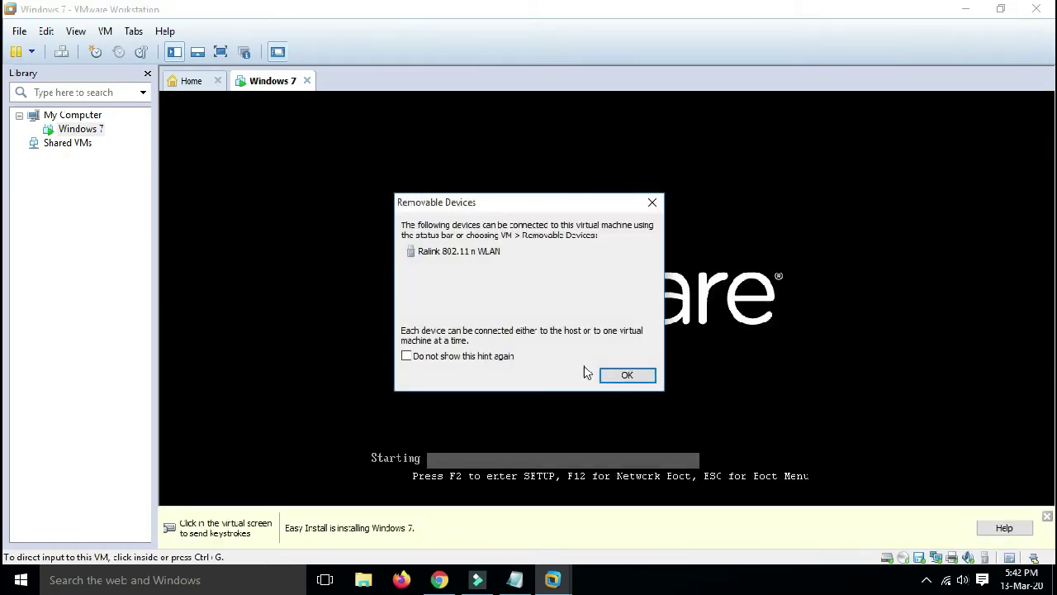
# Step: Dismiss the removable devices hint and show the Windows 7 virtual machine in full screen
pyautogui.click(627, 375)
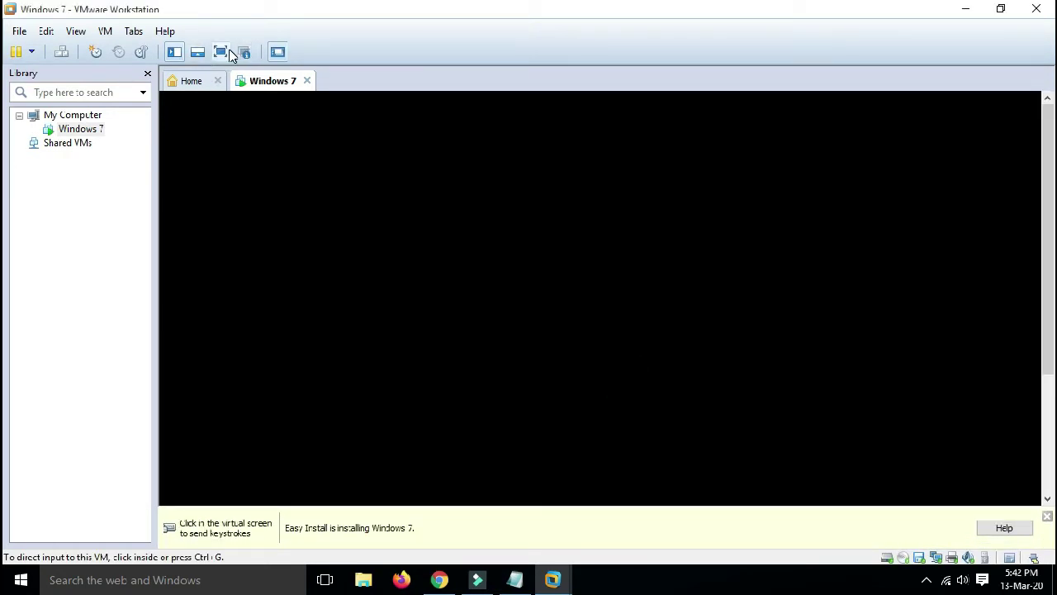
pyautogui.click(219, 52)
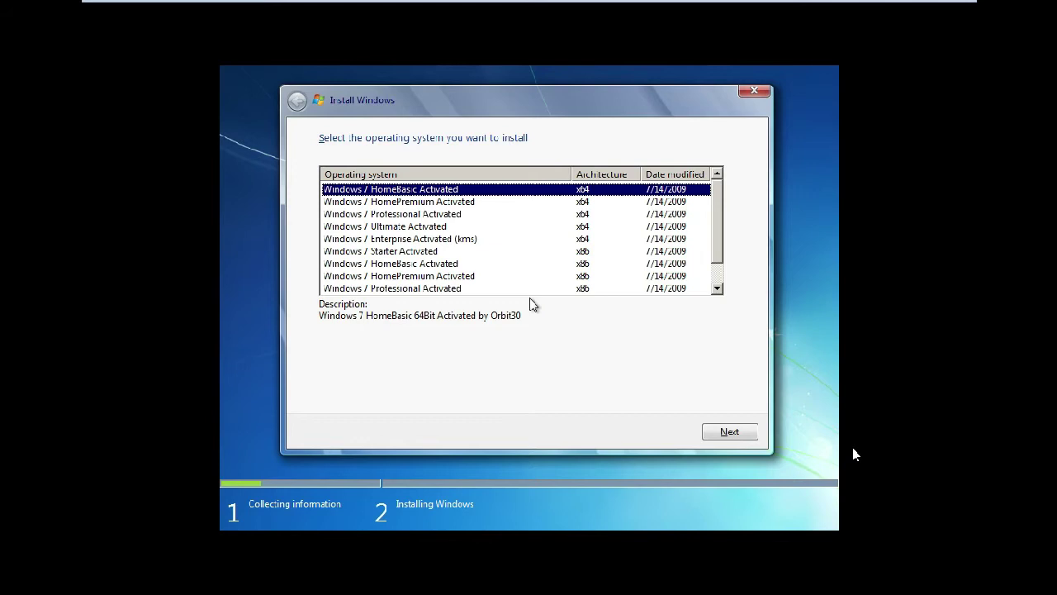
# Step: Examine the list of installable Windows 7 editions for x64 and x86, checking each description, and return to the first entry
pyautogui.click(852, 448)
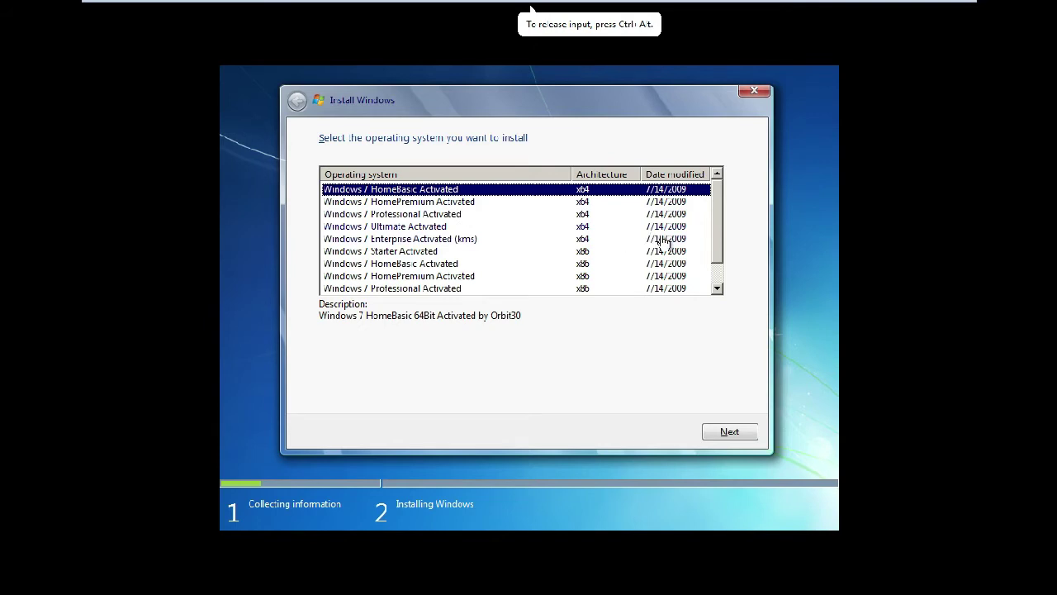
pyautogui.press('Down')
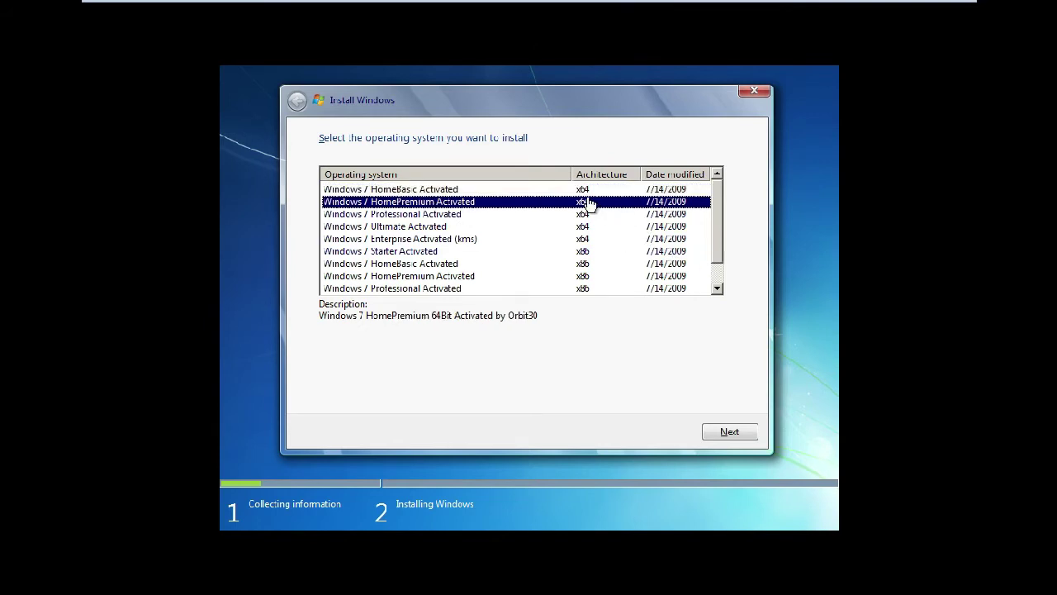
pyautogui.press('Down')
pyautogui.click(593, 226)
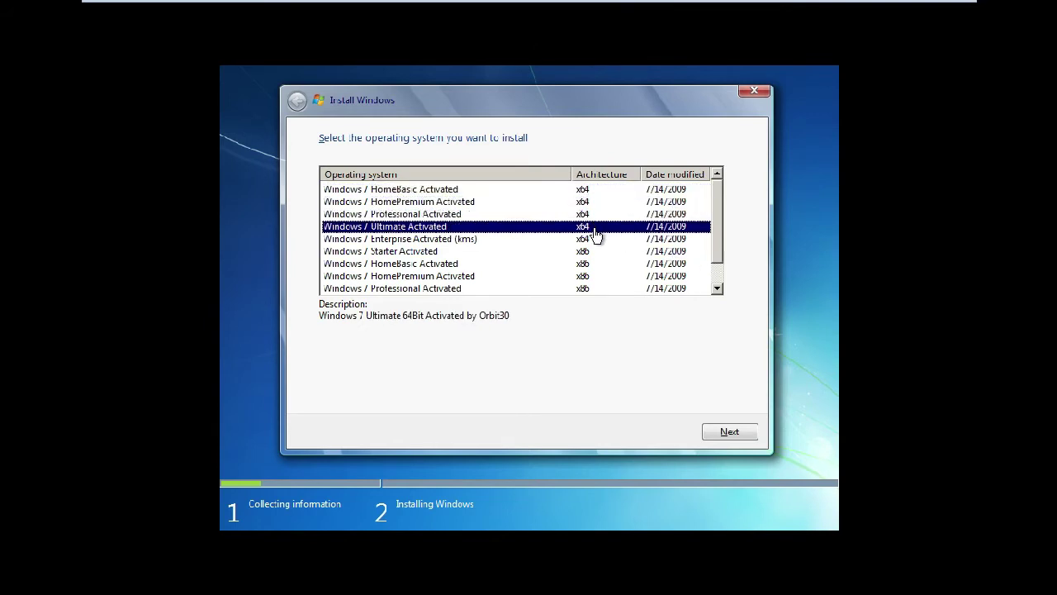
pyautogui.click(596, 239)
pyautogui.click(600, 251)
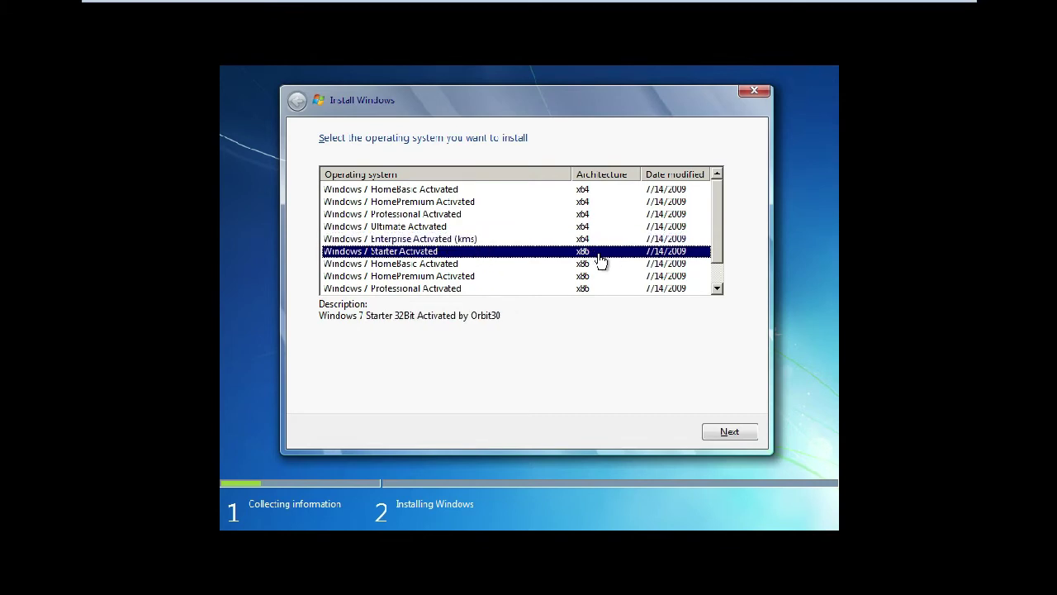
pyautogui.click(601, 263)
pyautogui.click(602, 276)
pyautogui.click(605, 287)
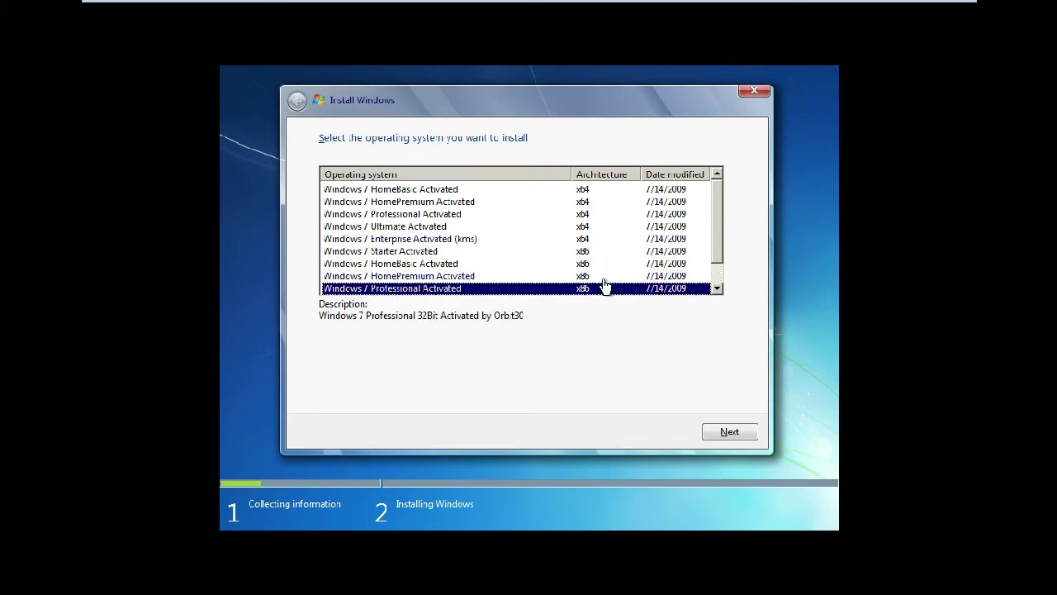
pyautogui.press('Down')
pyautogui.press('Down')
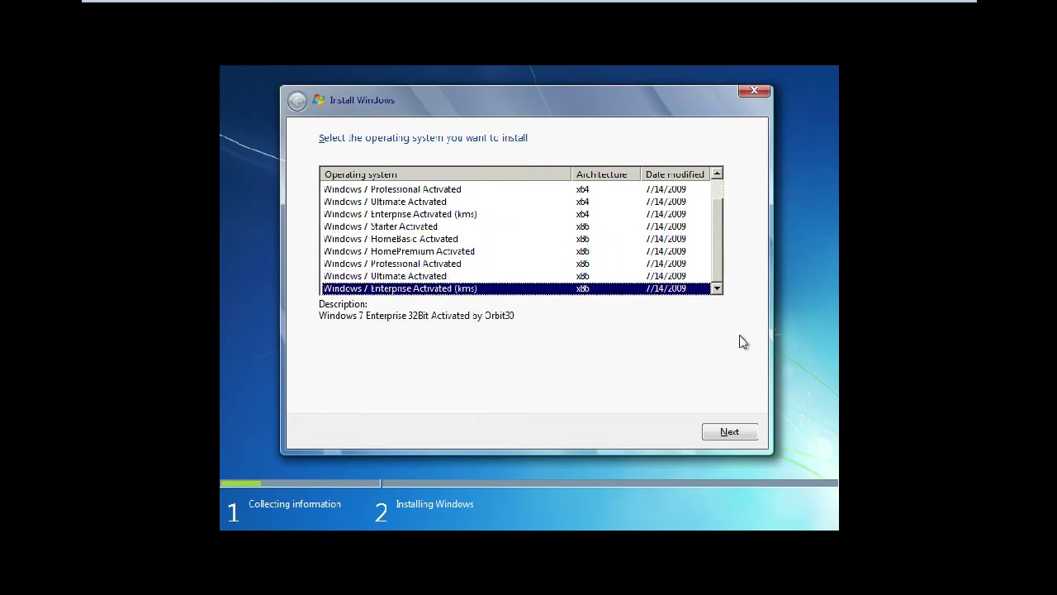
pyautogui.press('Up')
pyautogui.press('Up')
pyautogui.press('Up')
pyautogui.press('Up')
pyautogui.press('Up')
pyautogui.press('Up')
pyautogui.press('Up')
pyautogui.press('Up')
pyautogui.press('Up')
pyautogui.press('Up')
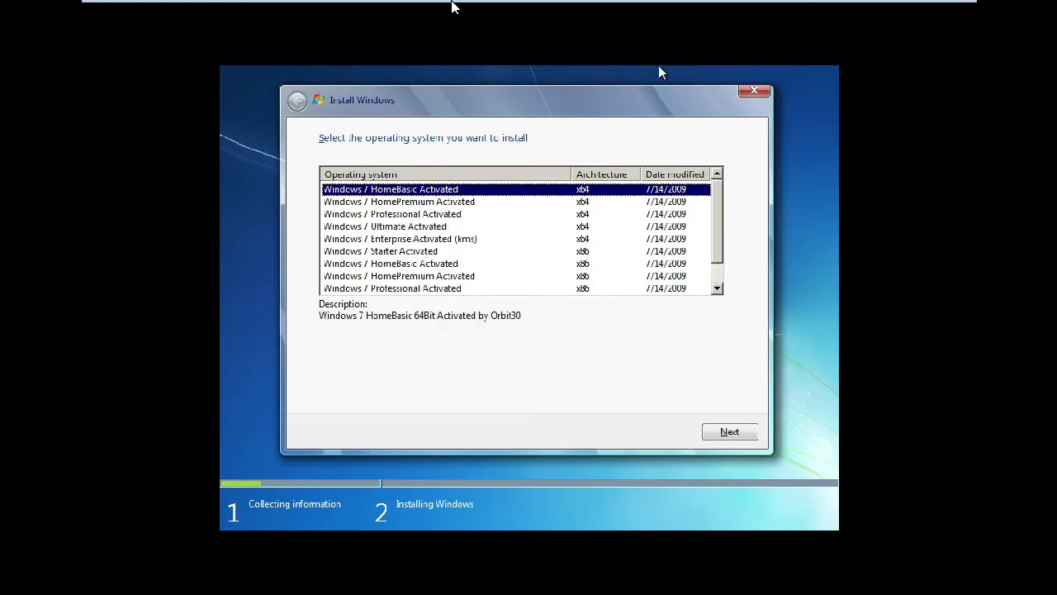
# Step: Leave full screen and add the note line "as you can see all editions are there so lets select anyone start the installation ." in Notepad
pyautogui.moveTo(454, 5)
pyautogui.click(505, 36)
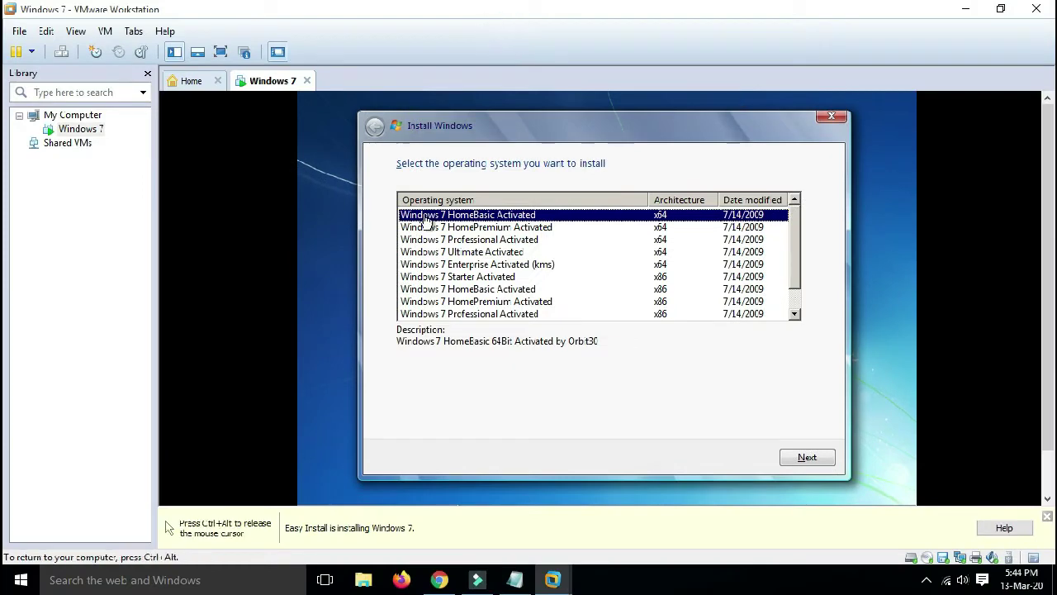
pyautogui.click(513, 580)
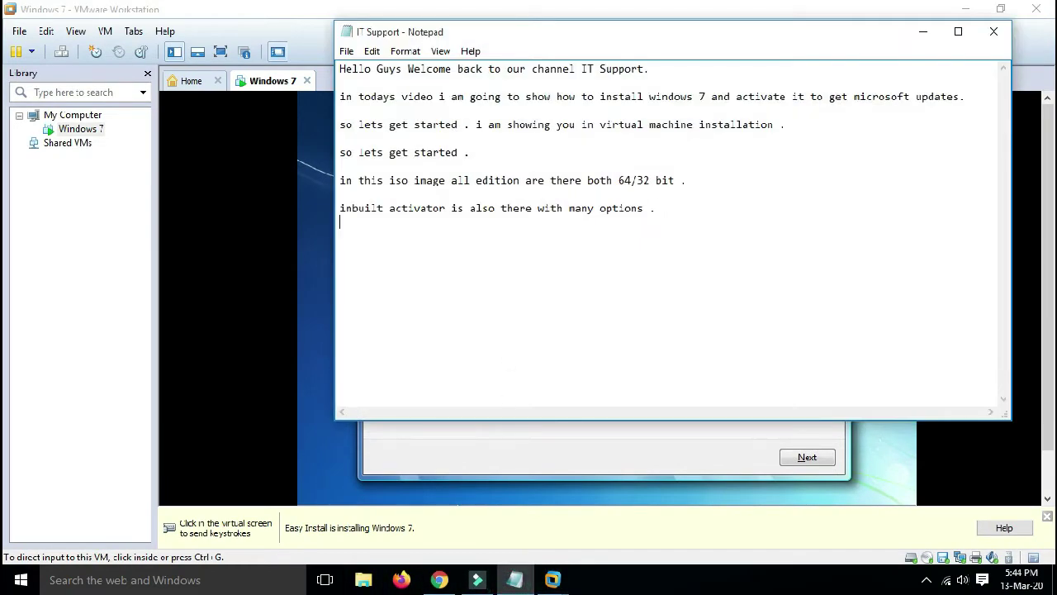
pyautogui.press('Return')
pyautogui.press('Return')
pyautogui.write('as you can see all editions are ther e')
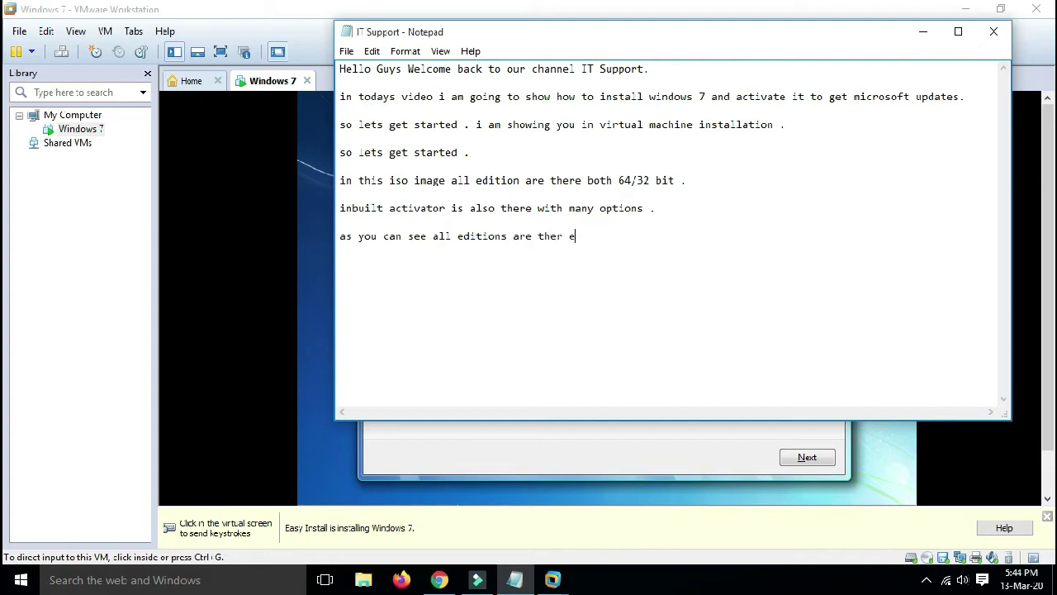
pyautogui.press('BackSpace')
pyautogui.press('BackSpace')
pyautogui.write('e so lets select anyone s')
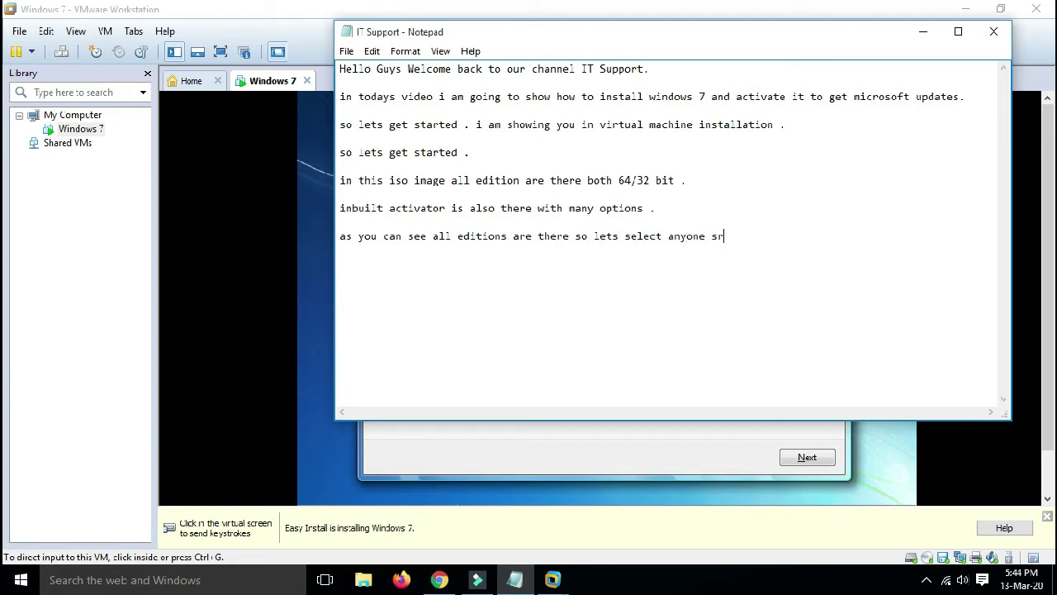
pyautogui.write('tart the installation')
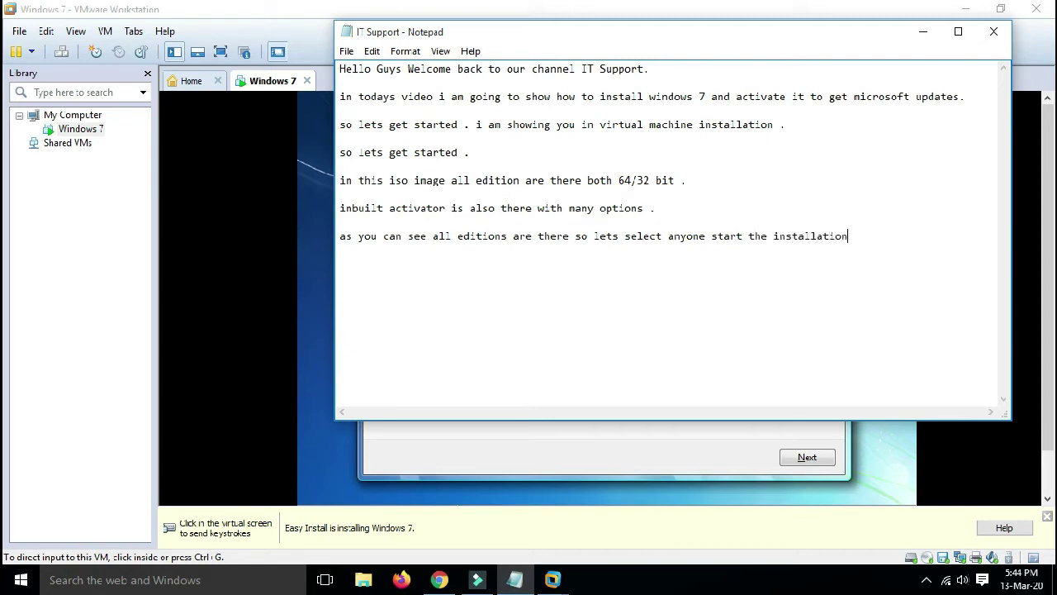
pyautogui.write(' .')
pyautogui.click(924, 31)
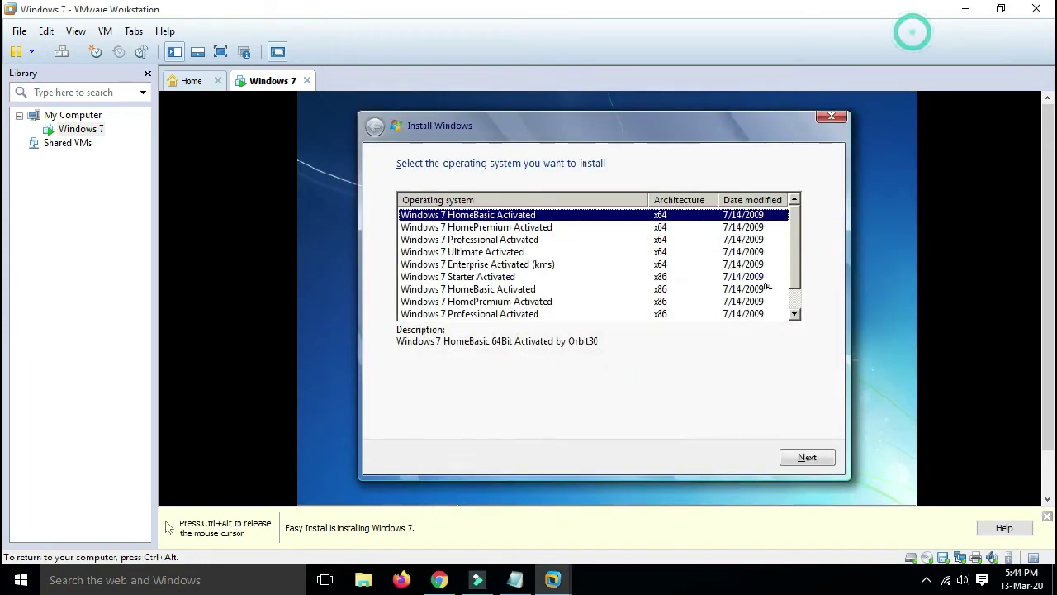
# Step: Start installing Windows 7 Ultimate Activated (x64) and close the Easy Install notice
pyautogui.click(491, 251)
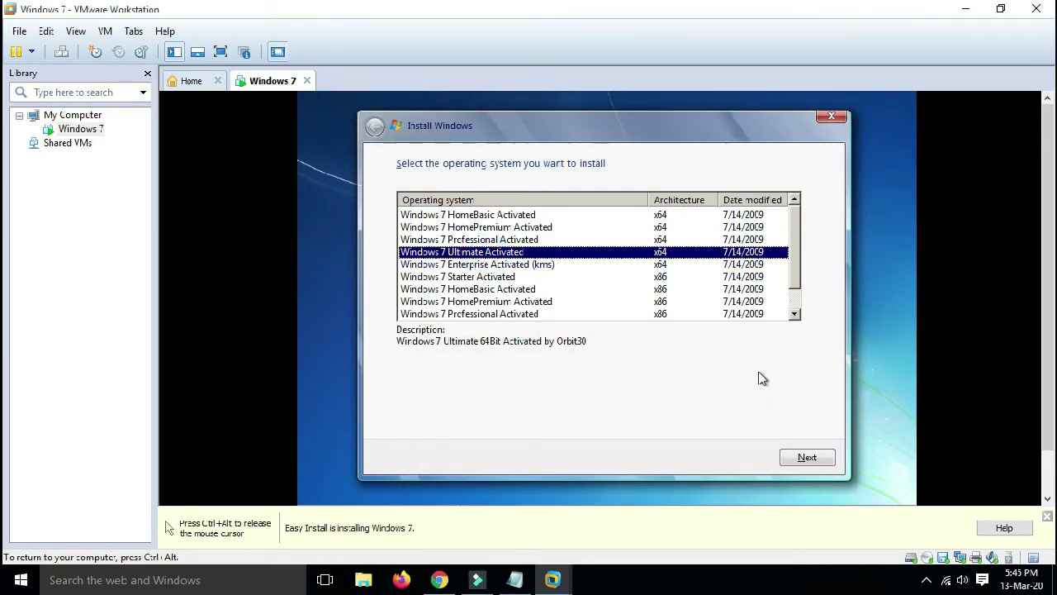
pyautogui.click(805, 456)
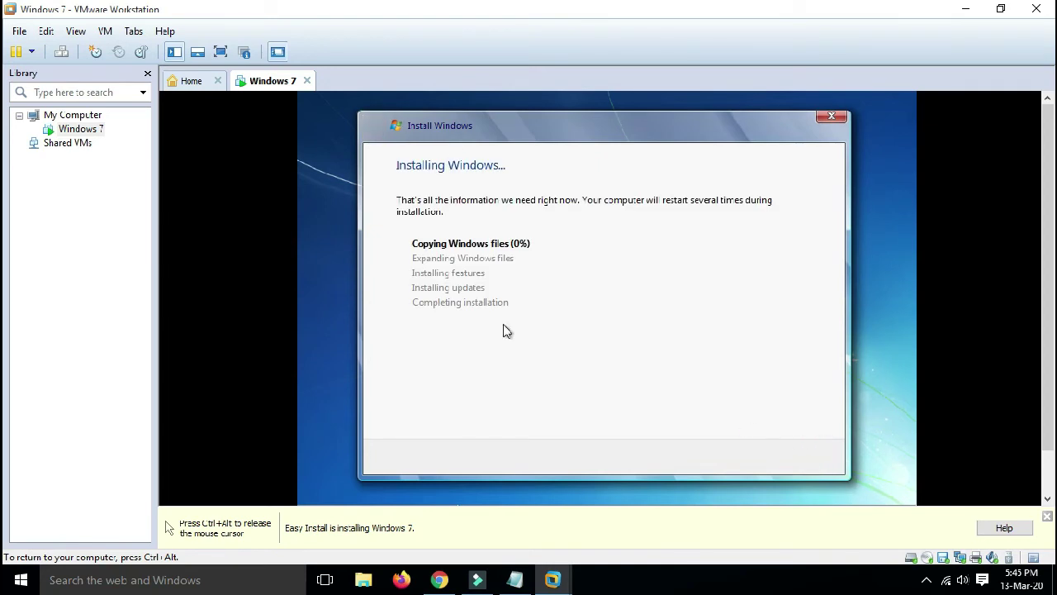
pyautogui.hotkey('ctrl', 'alt')
pyautogui.click(1046, 518)
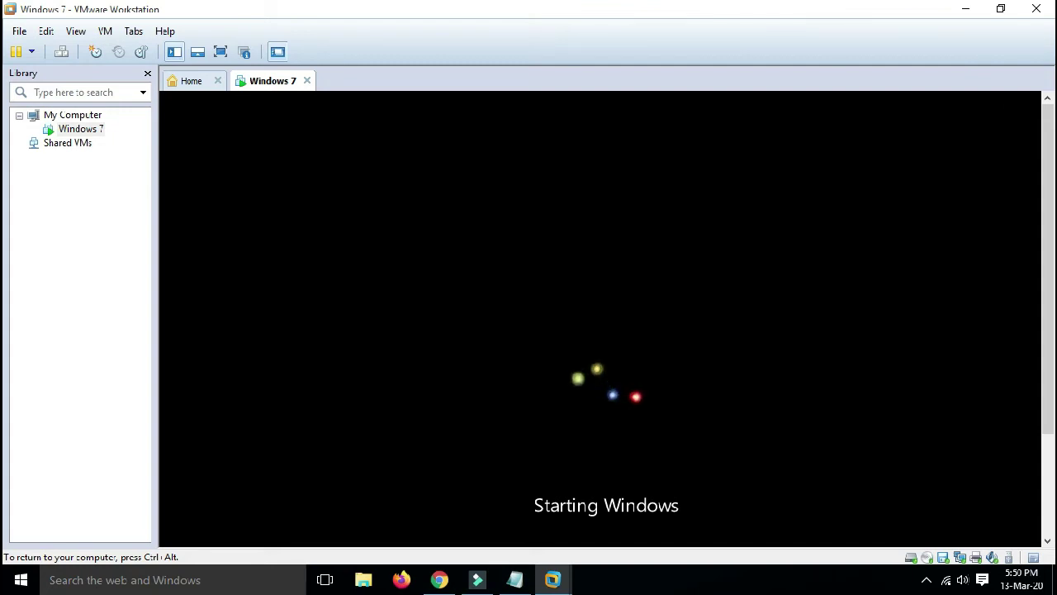
# Step: Switch the virtual machine back to full screen while the Windows installation runs
pyautogui.click(388, 223)
pyautogui.hotkey('ctrl', 'alt', 'Return')
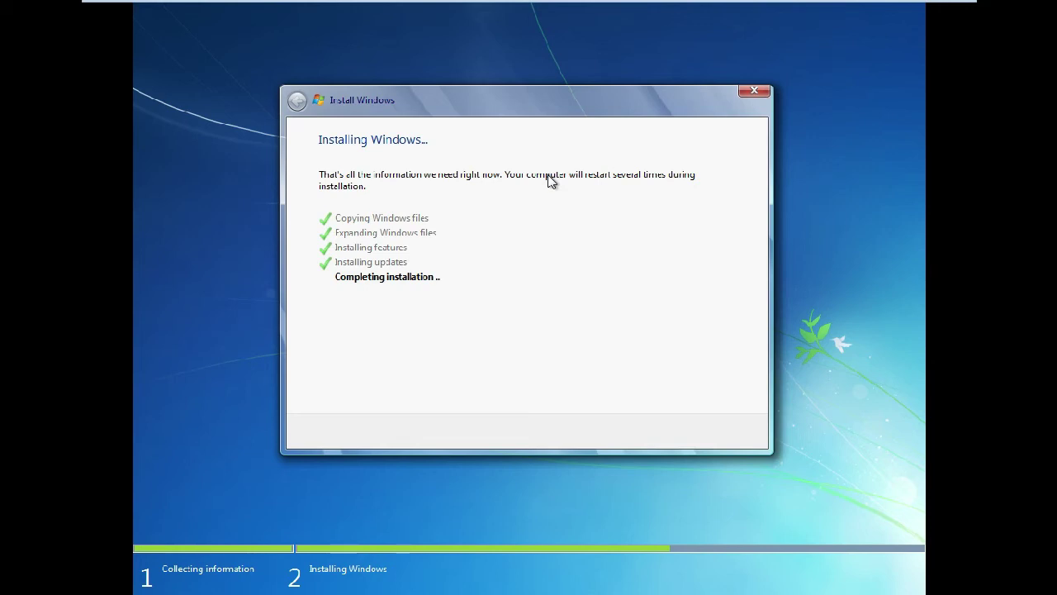
pyautogui.moveTo(345, 9)
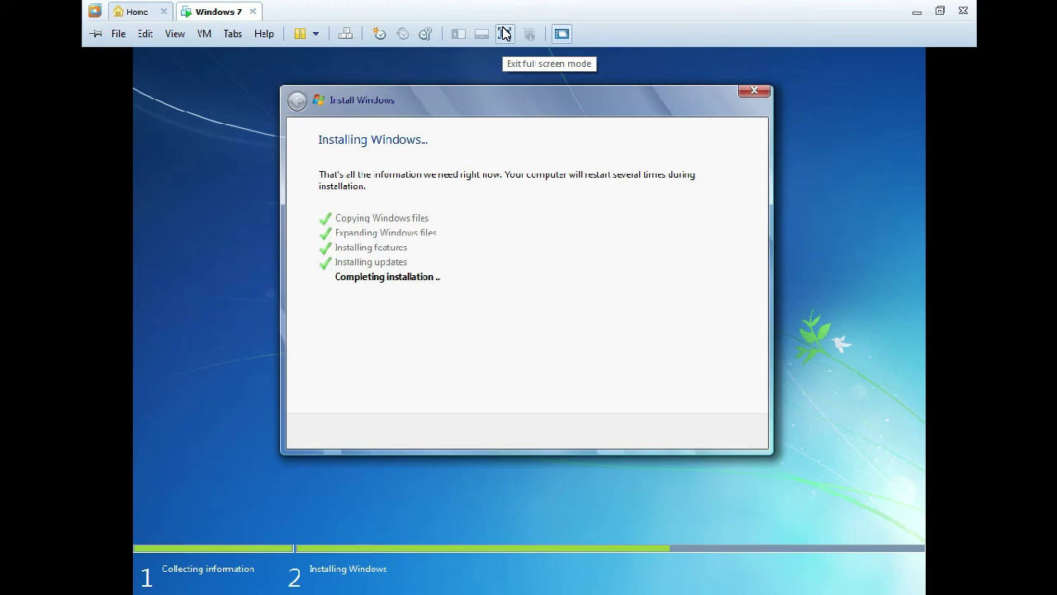
pyautogui.click(532, 53)
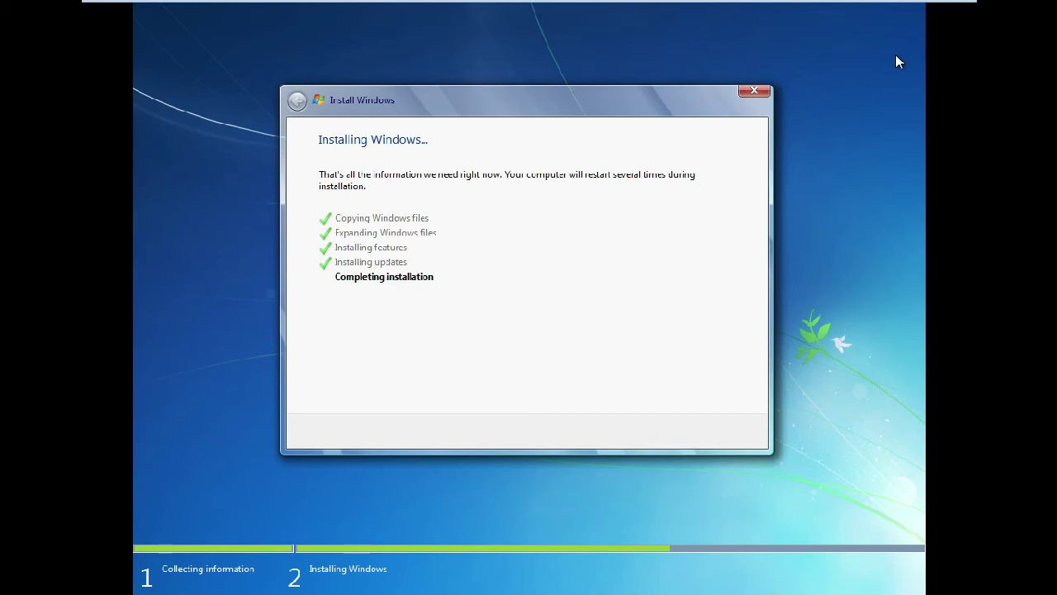
pyautogui.moveTo(845, 4)
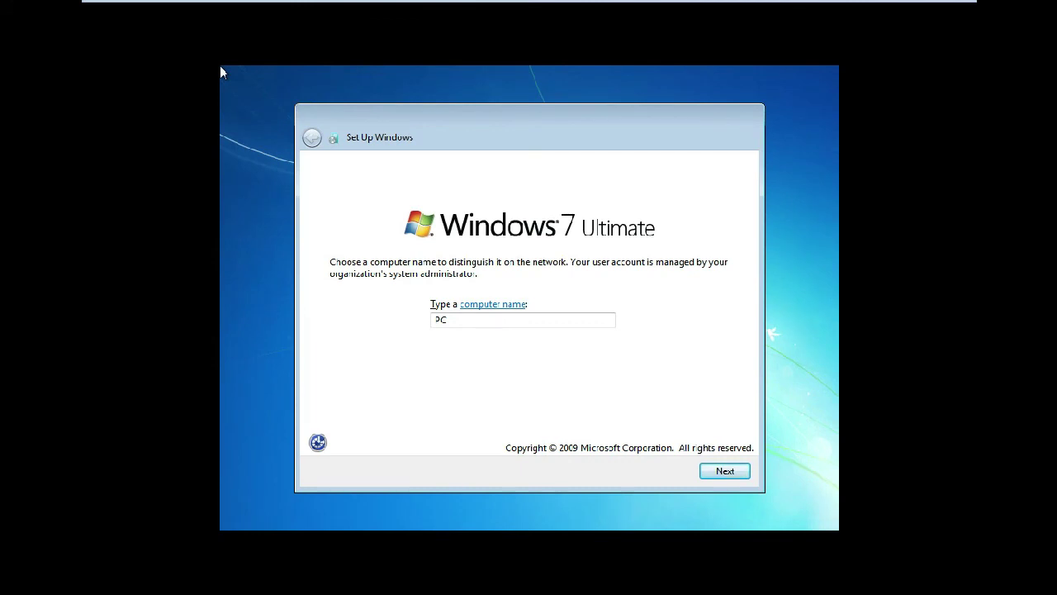
# Step: Accept PC as the computer name and choose Work network as the computer's current location
pyautogui.click(727, 470)
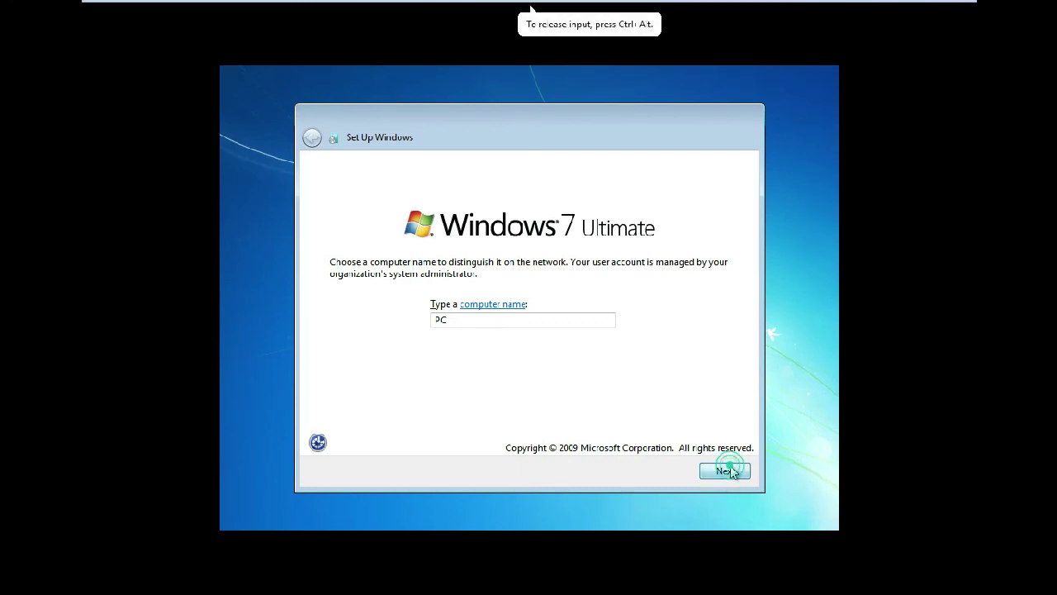
pyautogui.click(459, 318)
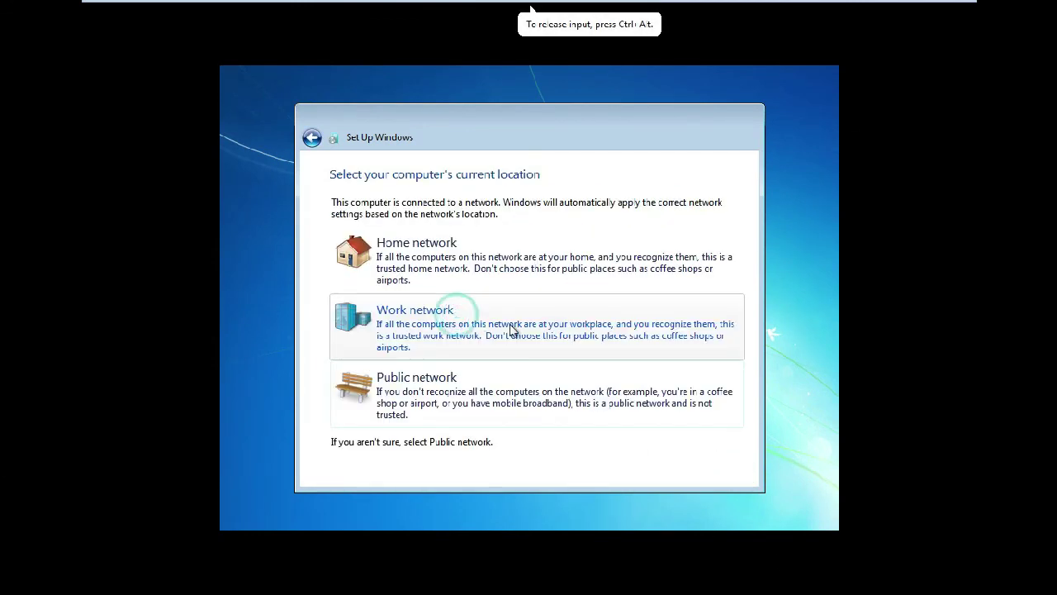
pyautogui.click(485, 377)
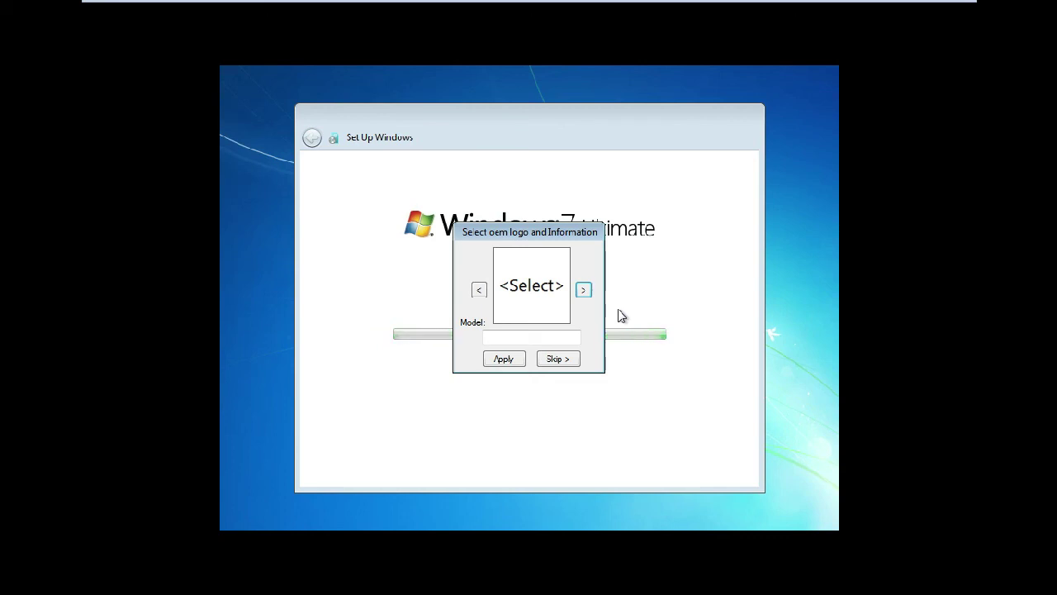
# Step: Browse forward through the OEM logos to the Apple logo
pyautogui.click(584, 289)
pyautogui.click(584, 289)
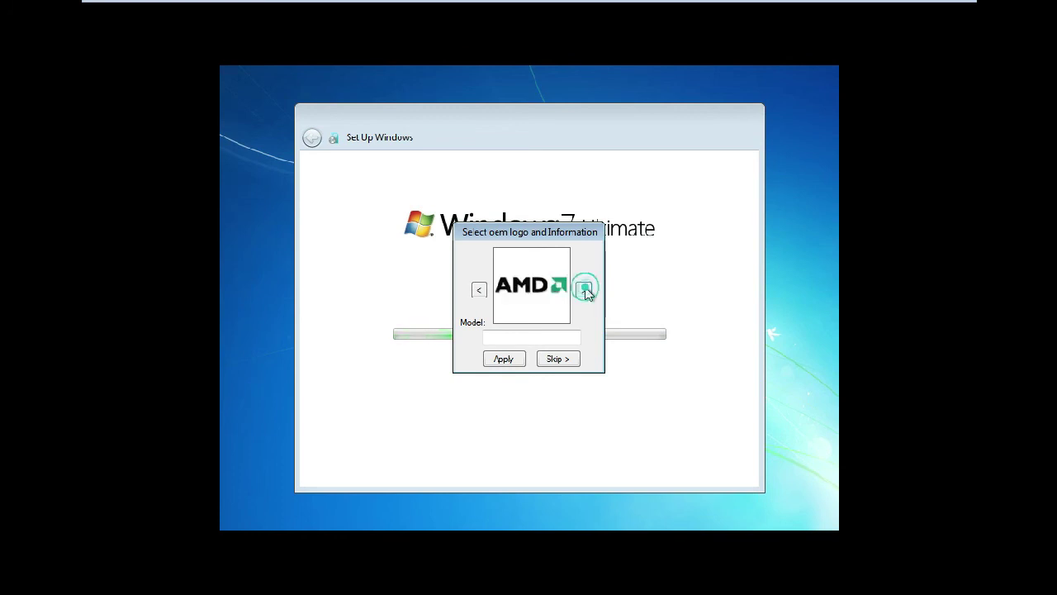
pyautogui.click(584, 289)
pyautogui.click(584, 289)
pyautogui.click(584, 289)
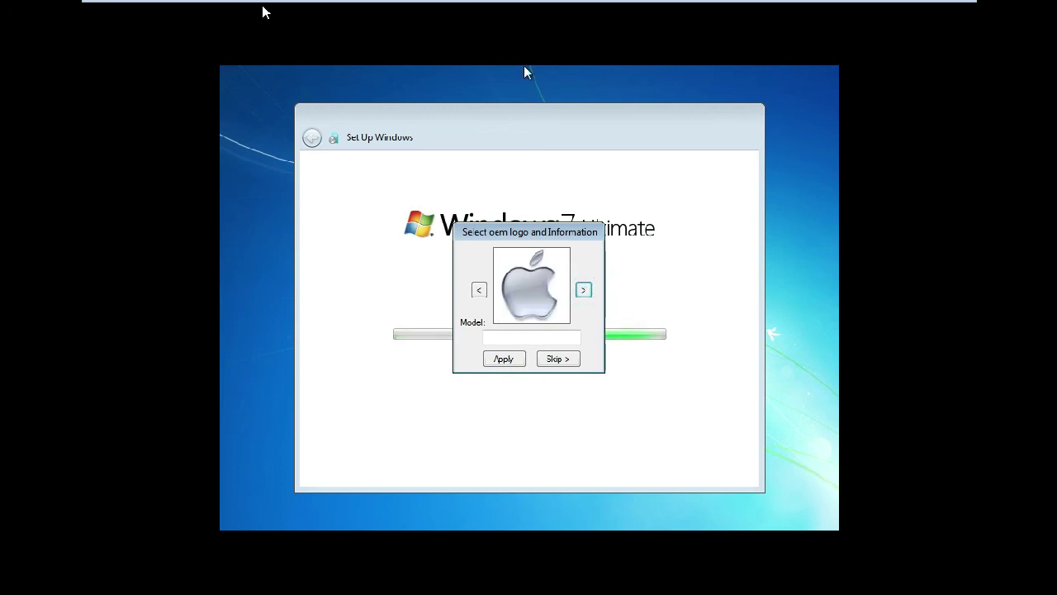
# Step: Leave full screen, add the note line "now select the loader ." in Notepad, and minimize the notes window
pyautogui.moveTo(453, 5)
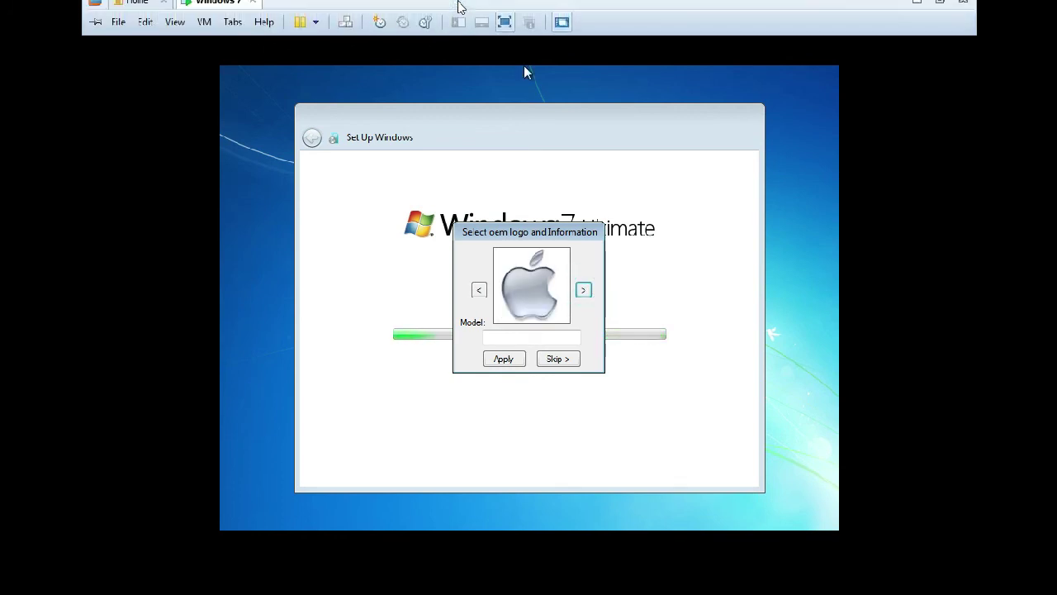
pyautogui.click(505, 33)
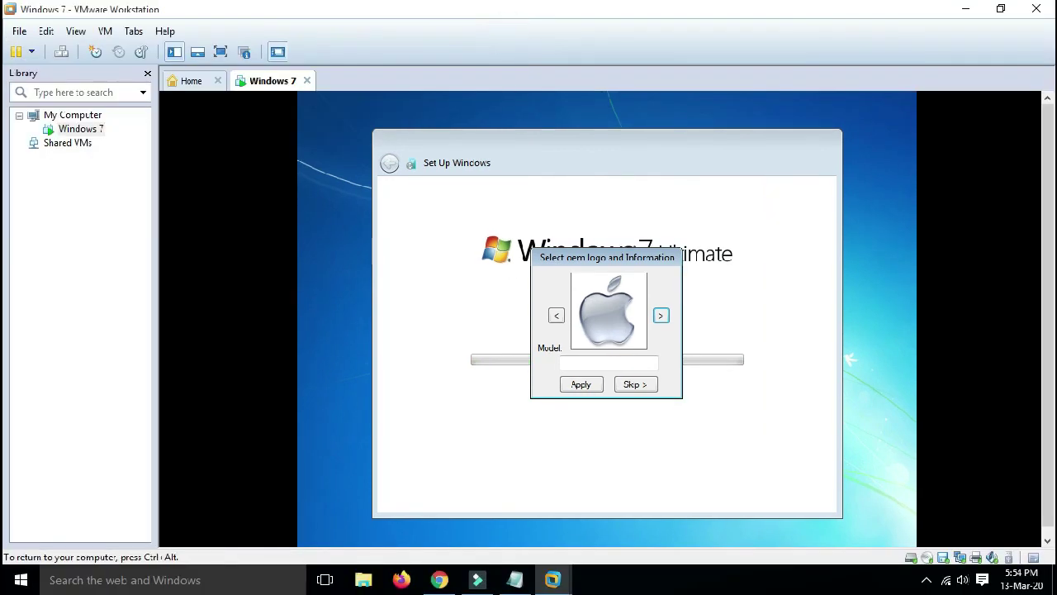
pyautogui.click(513, 579)
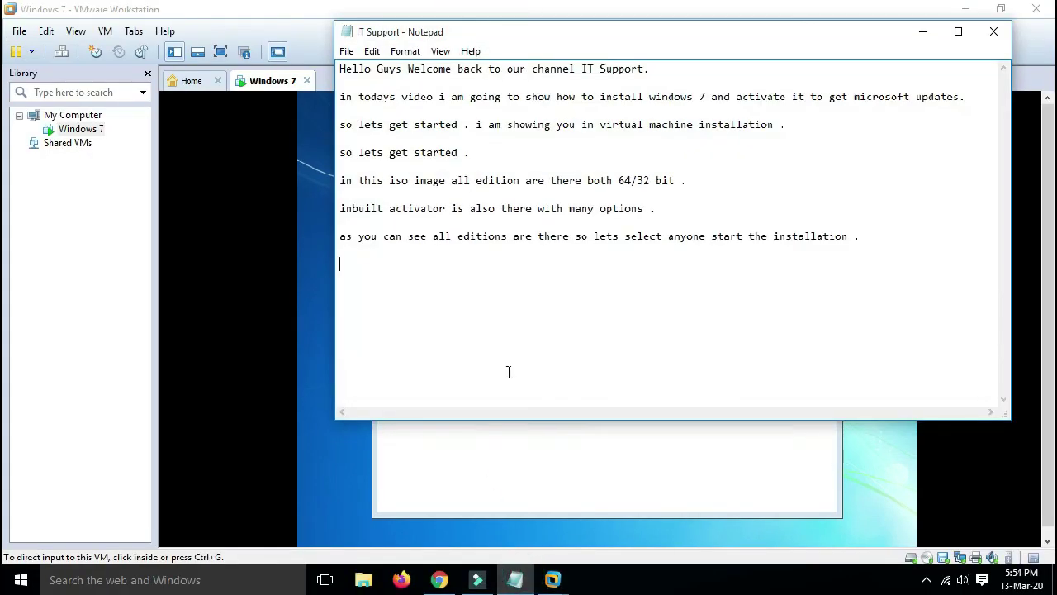
pyautogui.write('now select the loader .')
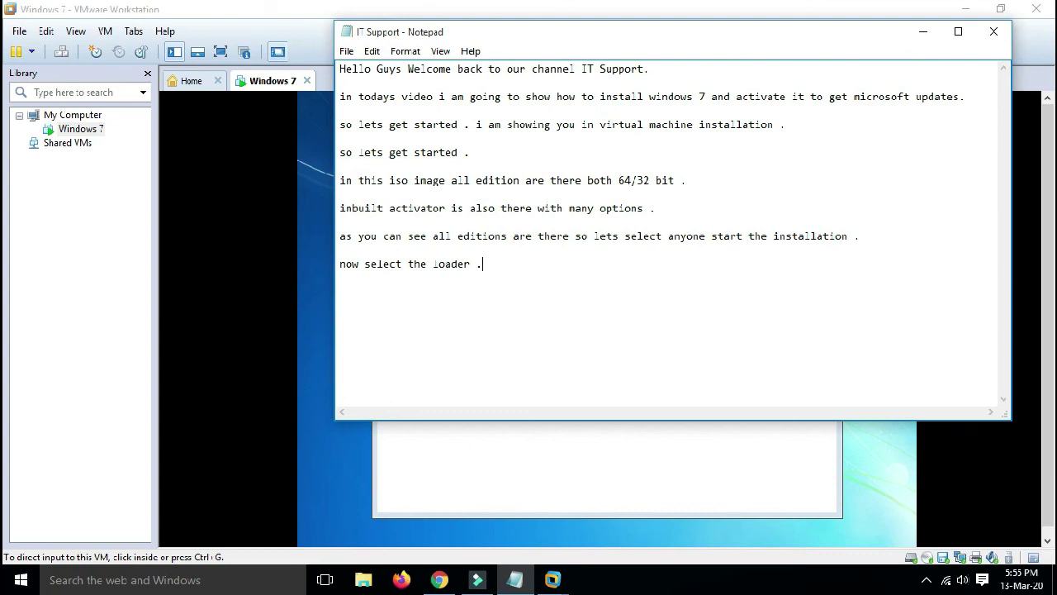
pyautogui.click(923, 31)
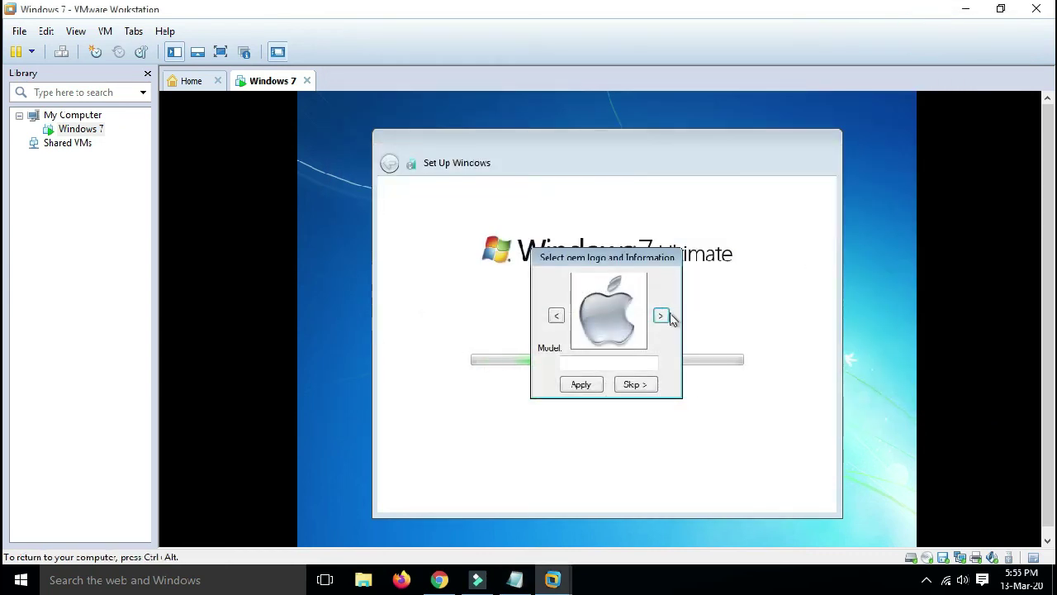
# Step: Browse the OEM logos to a Dell logo and apply it as the OEM branding, leaving the model blank
pyautogui.click(662, 327)
pyautogui.click(662, 322)
pyautogui.click(662, 322)
pyautogui.click(661, 322)
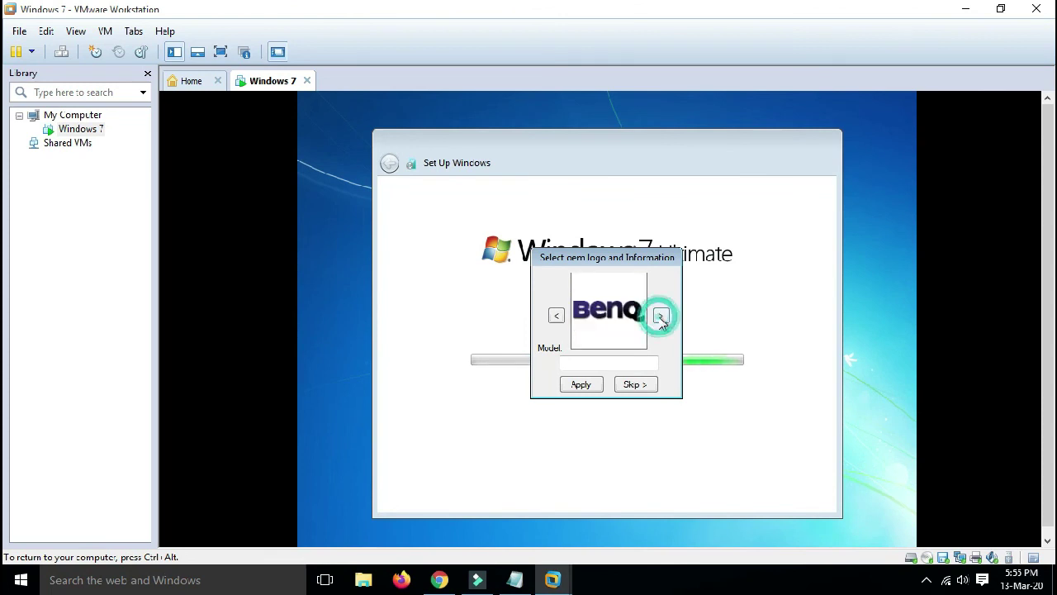
pyautogui.click(662, 323)
pyautogui.click(662, 322)
pyautogui.click(661, 322)
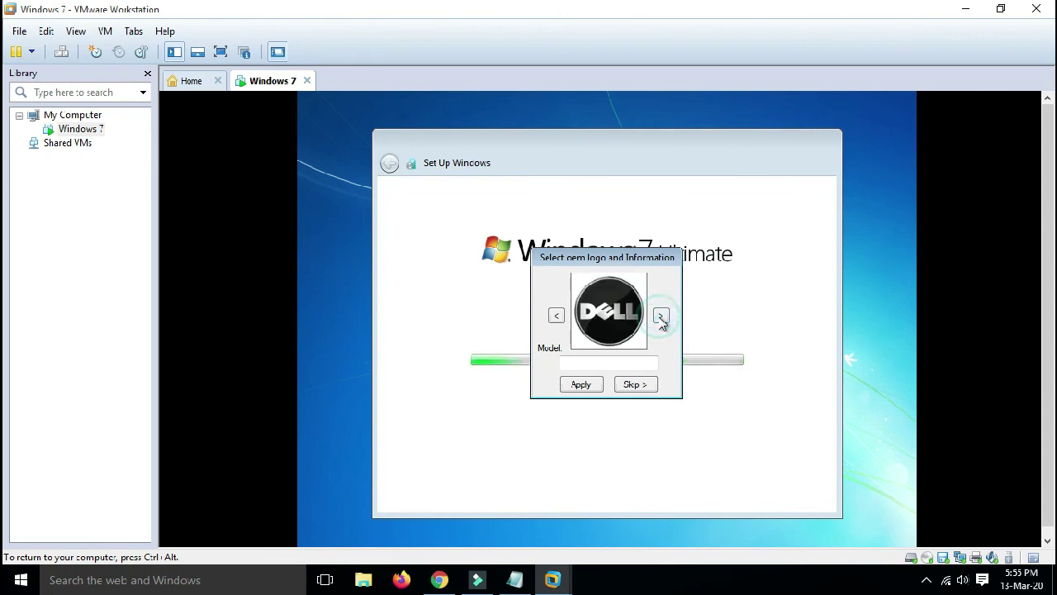
pyautogui.click(558, 321)
pyautogui.click(588, 385)
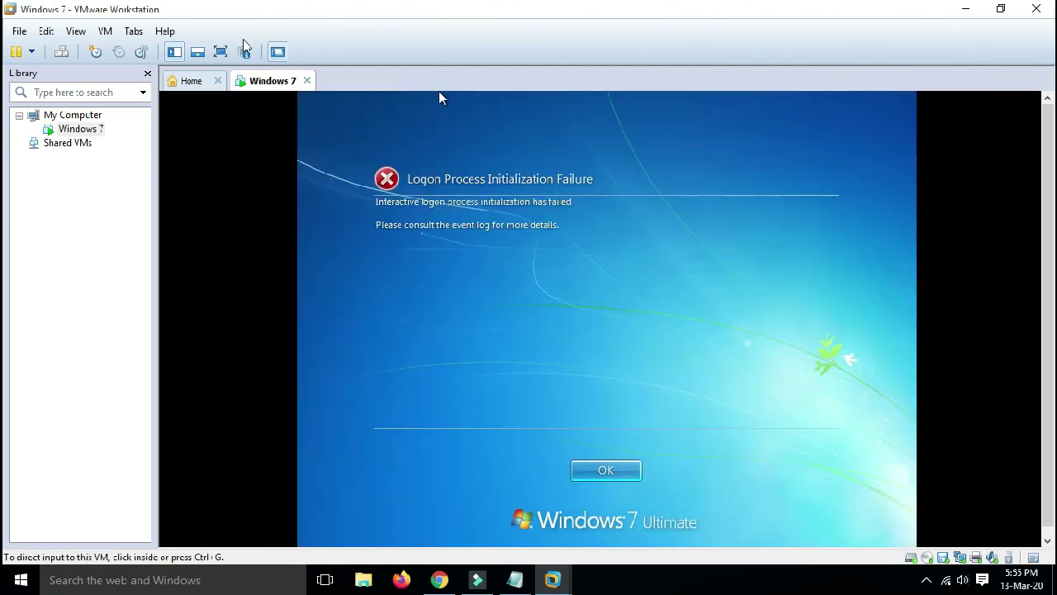
# Step: Switch the virtual machine to full screen and dismiss the Logon Process Initialization Failure message
pyautogui.click(220, 51)
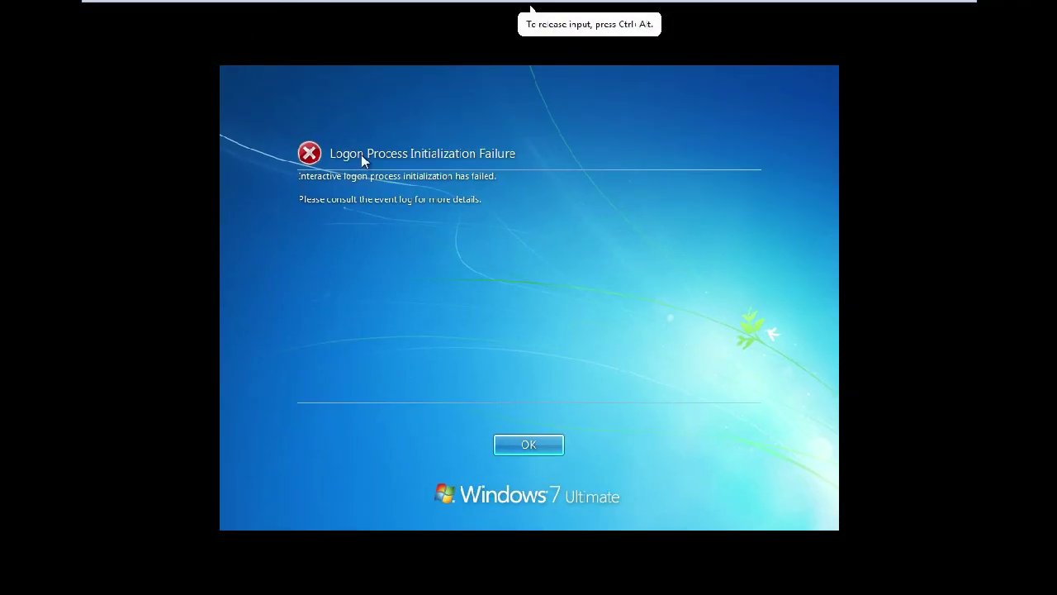
pyautogui.press('Return')
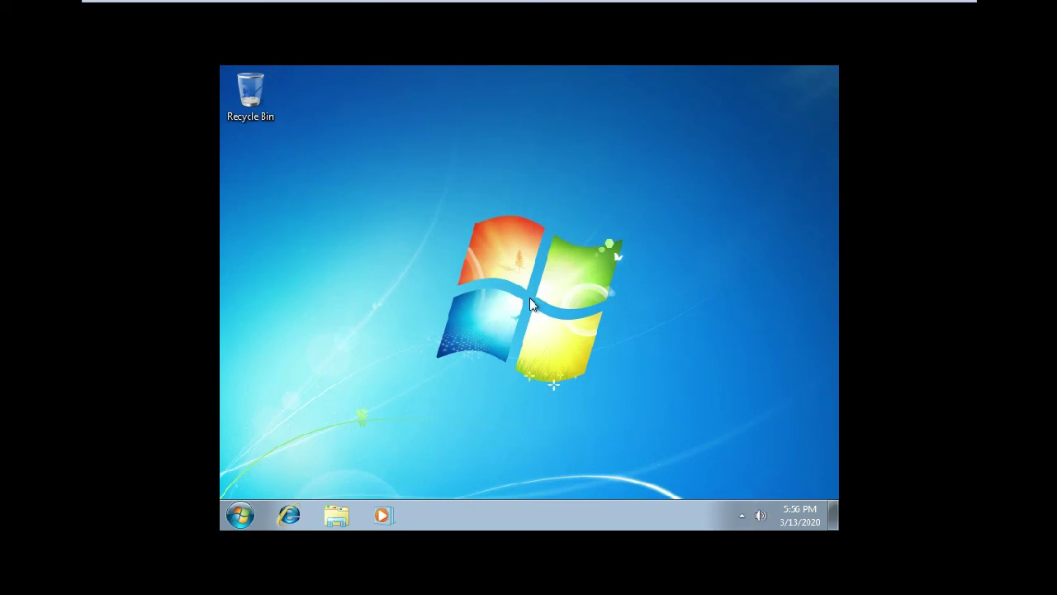
# Step: Open the system properties from the Computer window and check the manufacturer details and Windows activation status
pyautogui.click(427, 250)
pyautogui.rightClick(429, 375)
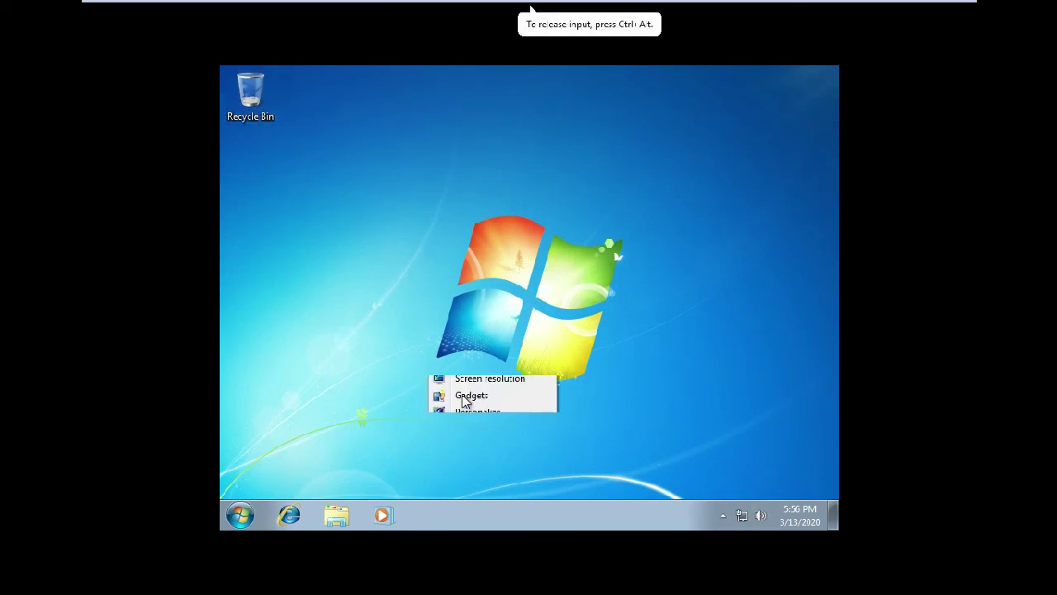
pyautogui.click(240, 514)
pyautogui.click(481, 331)
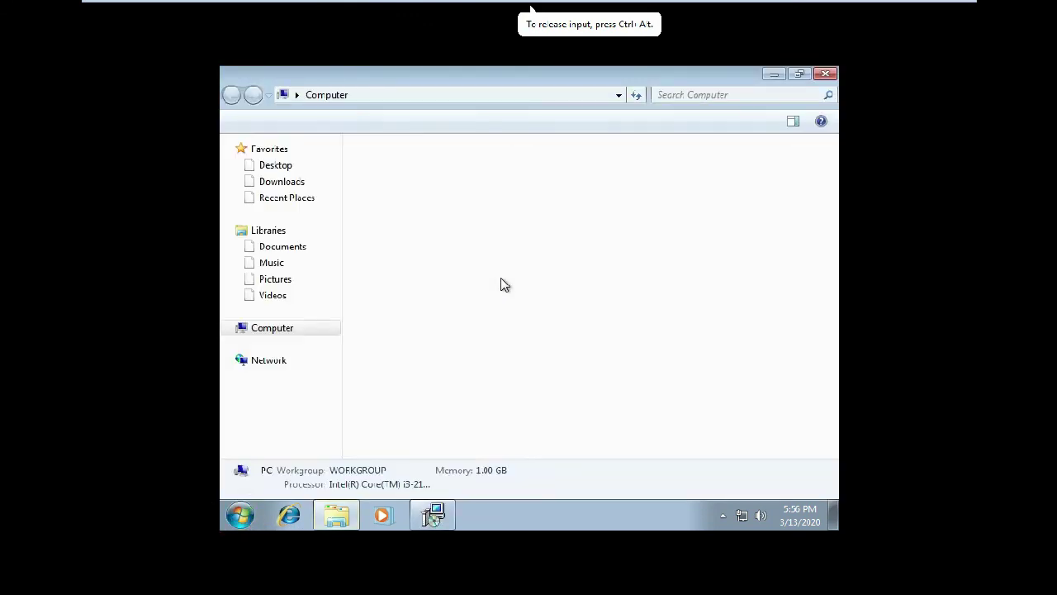
pyautogui.rightClick(475, 332)
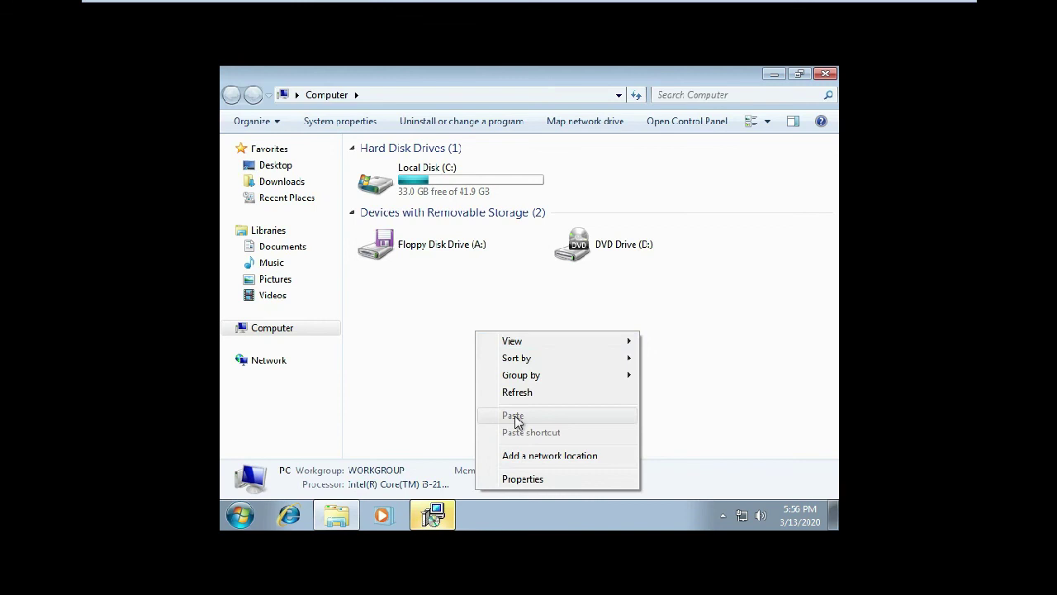
pyautogui.click(522, 477)
pyautogui.scroll(-3, 552, 413)
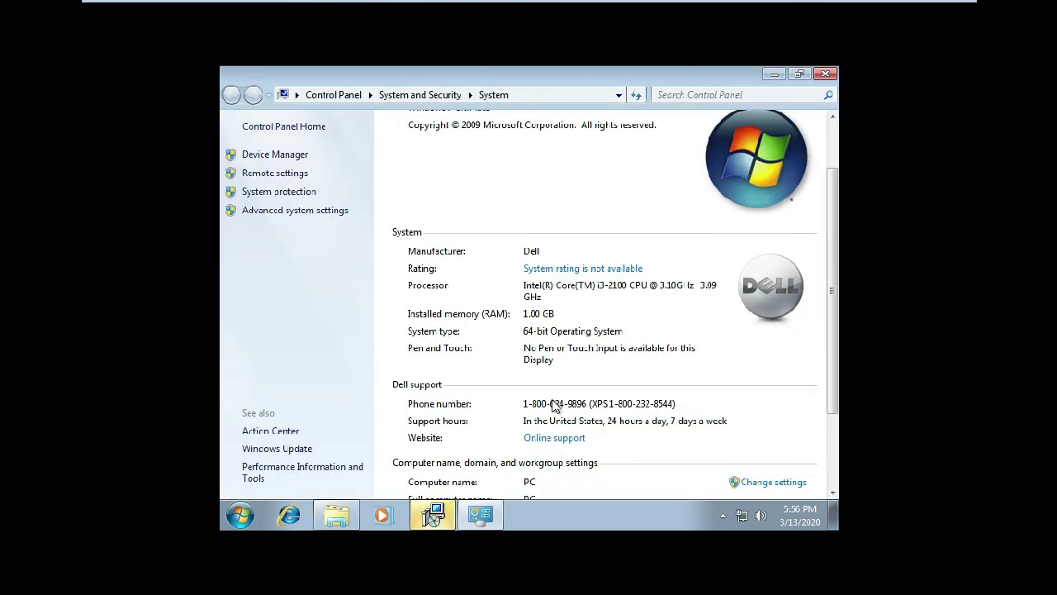
pyautogui.scroll(-1, 555, 413)
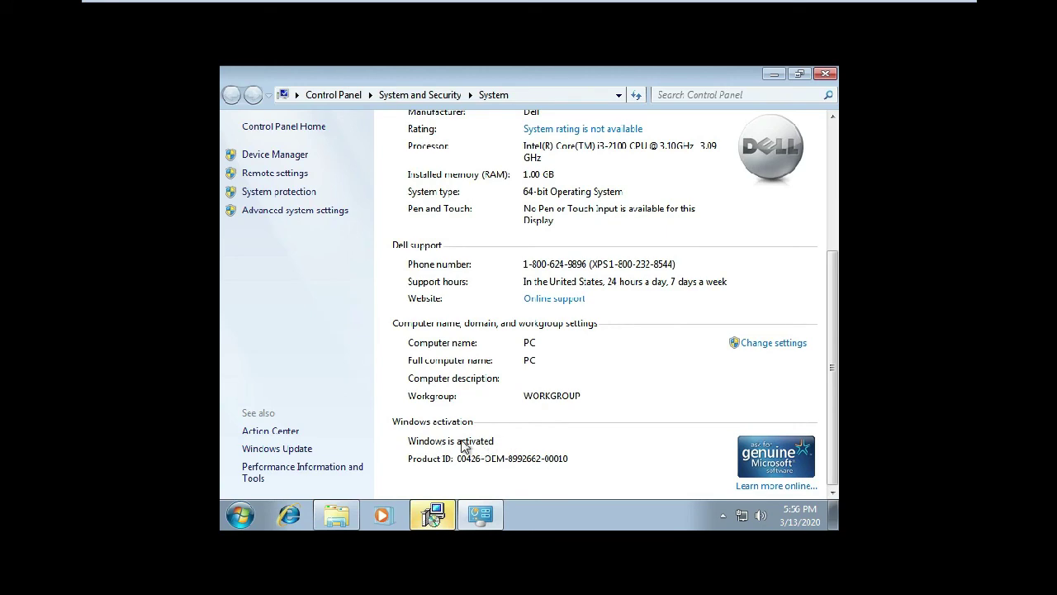
# Step: Leave full screen and add the line "as you can see windows has been activated ." to the Notepad notes
pyautogui.moveTo(541, 7)
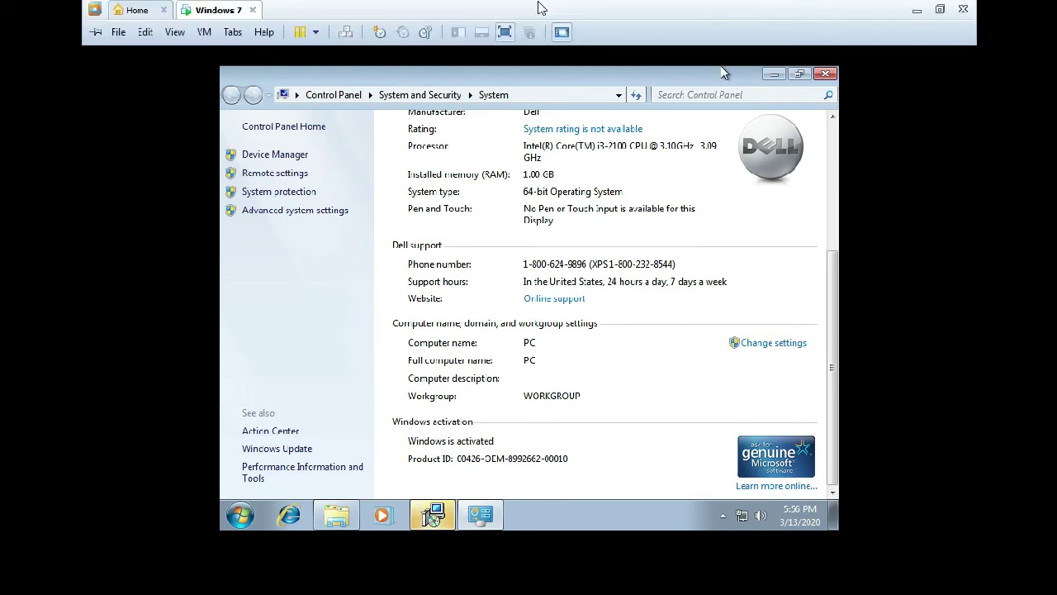
pyautogui.click(505, 32)
pyautogui.click(514, 580)
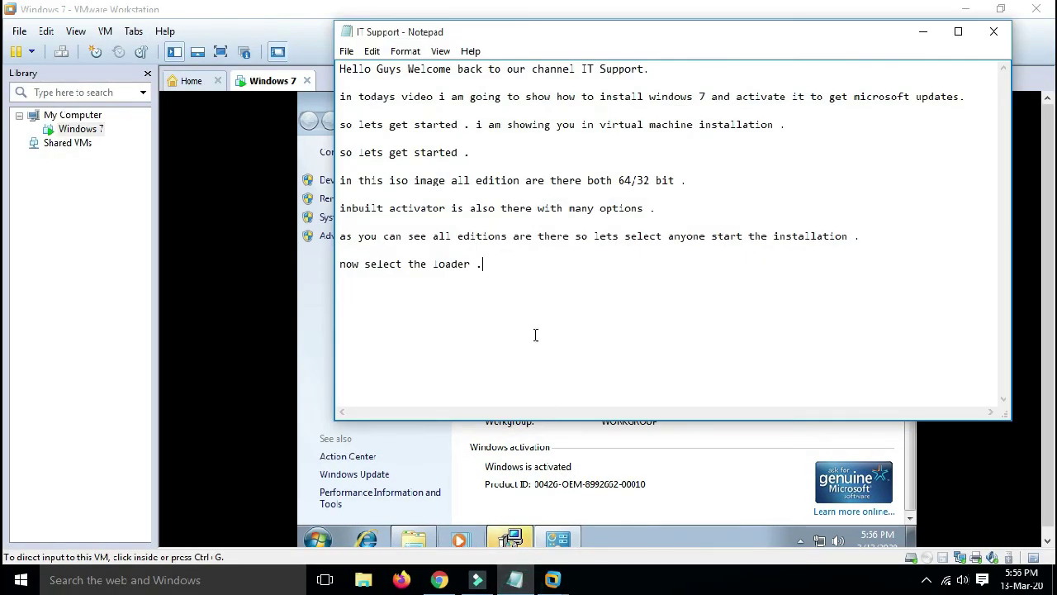
pyautogui.write('as ')
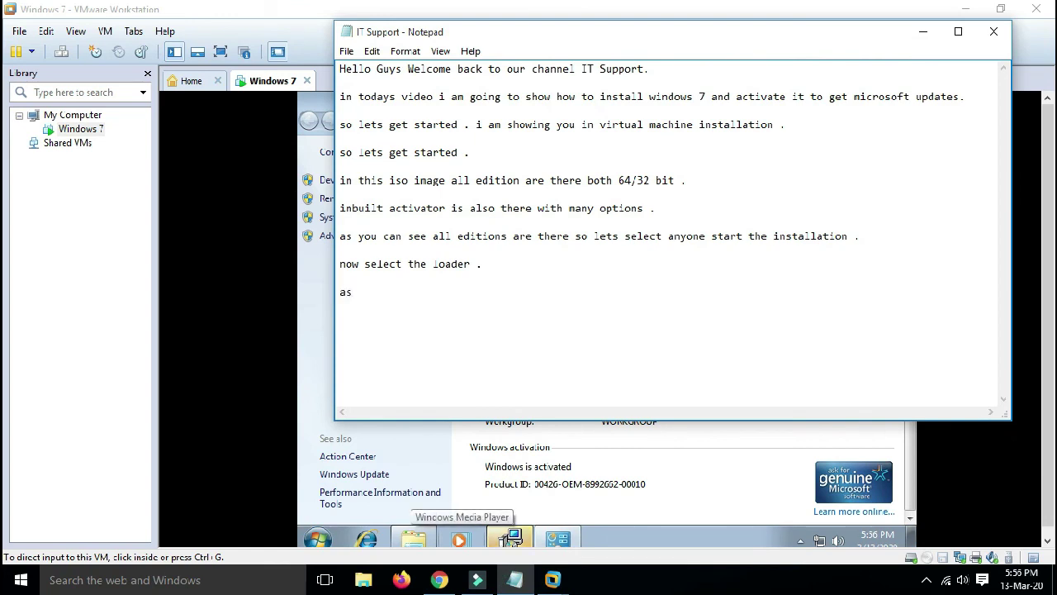
pyautogui.write('u')
pyautogui.press('BackSpace')
pyautogui.write('you can ')
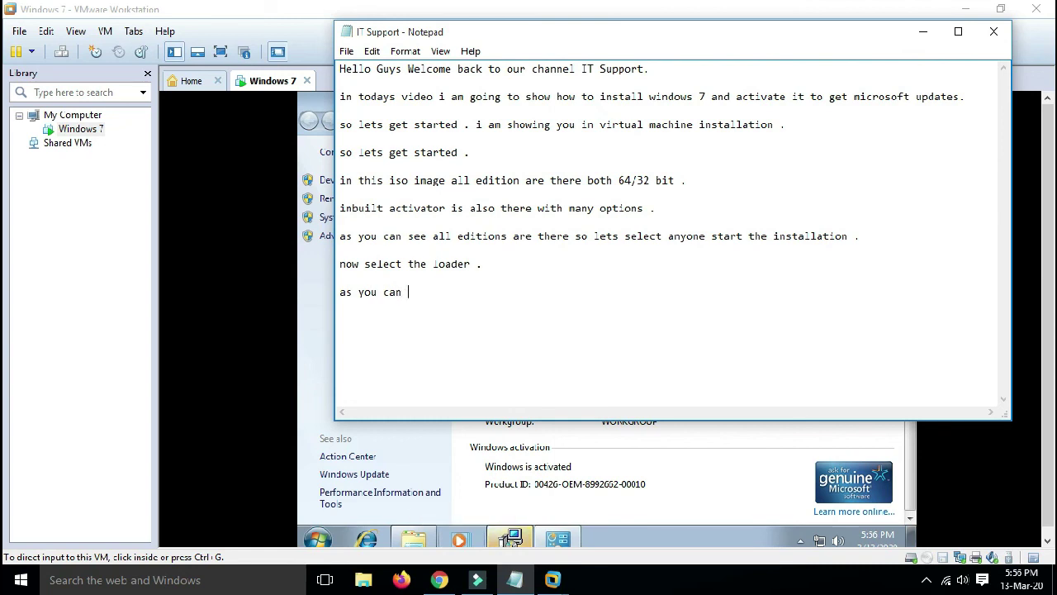
pyautogui.write('see windows has b')
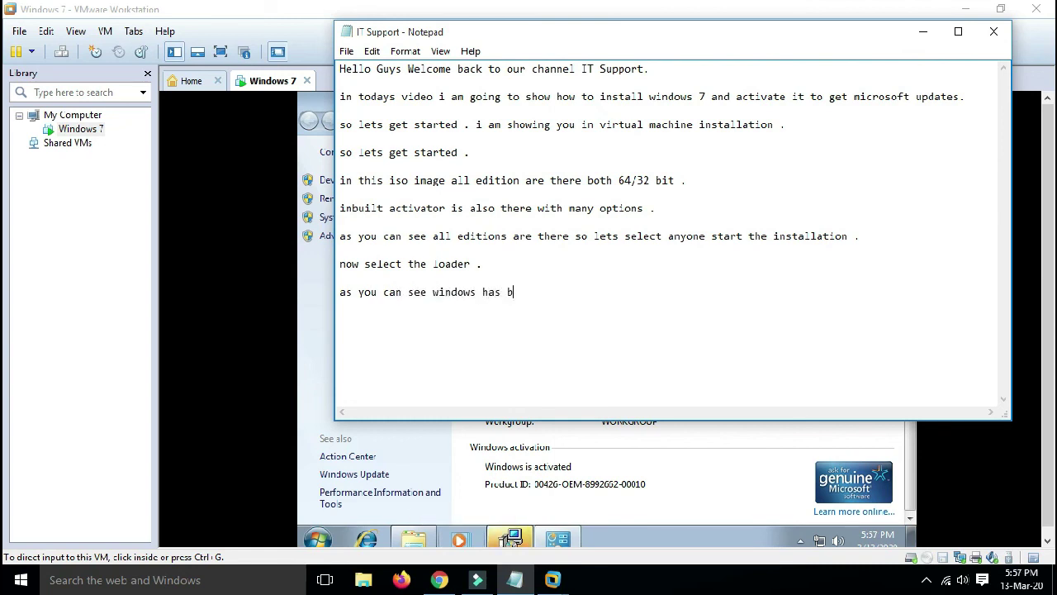
pyautogui.write('een activated .')
# Step: Start a closing line in the notes with "Hope you enjoy", separated by a blank line
pyautogui.press('Return')
pyautogui.press('Return')
pyautogui.write('Hope you enjoy')
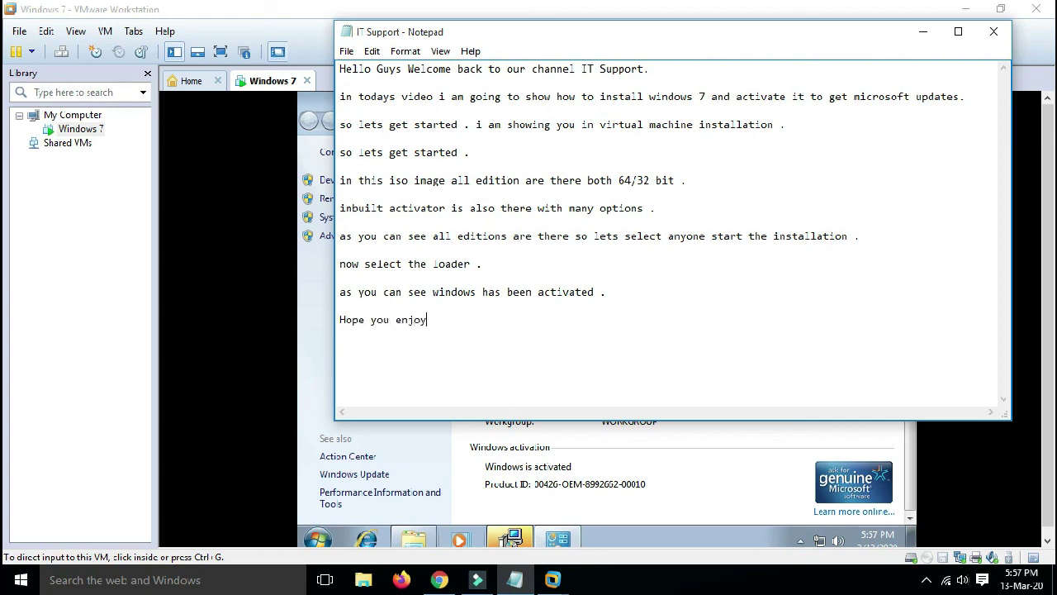